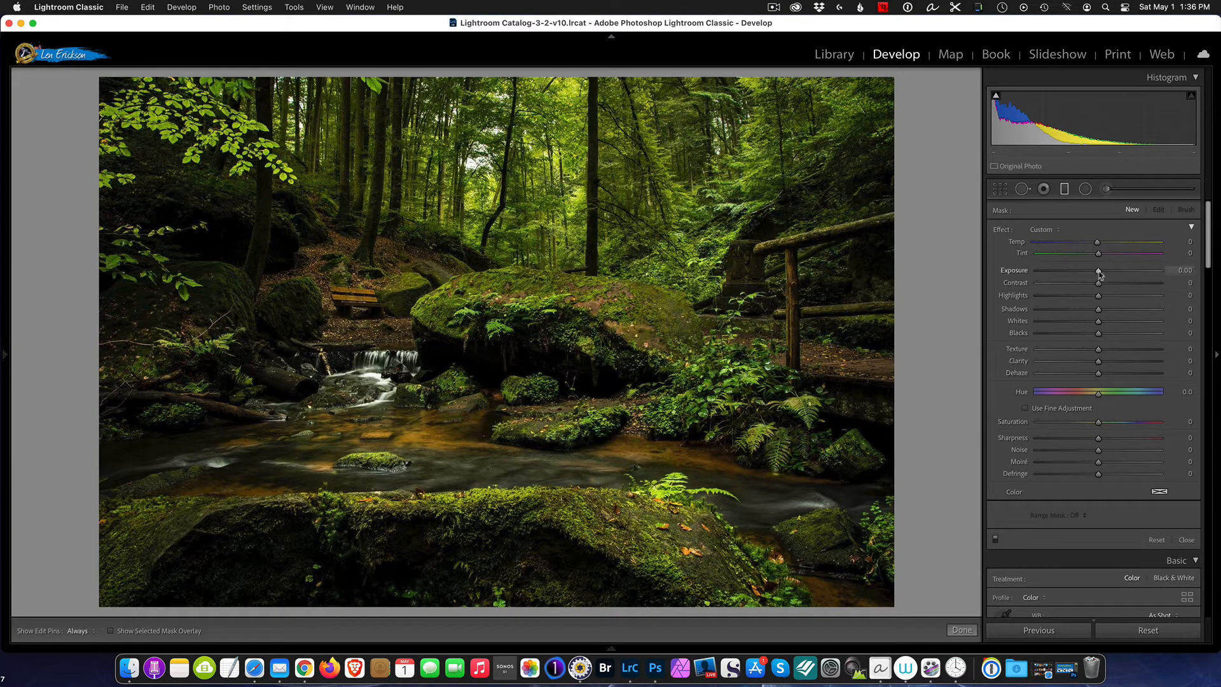
{"action": "mouse_move", "coordinate": [1099, 271]}
{"action": "left_mouse_down"}
{"action": "mouse_move", "coordinate": [1117, 274]}
{"action": "mouse_move", "coordinate": [1097, 272]}
{"action": "left_mouse_up"}
{"action": "scroll", "coordinate": [1097, 284], "scroll_direction": "down", "scroll_amount": 1}
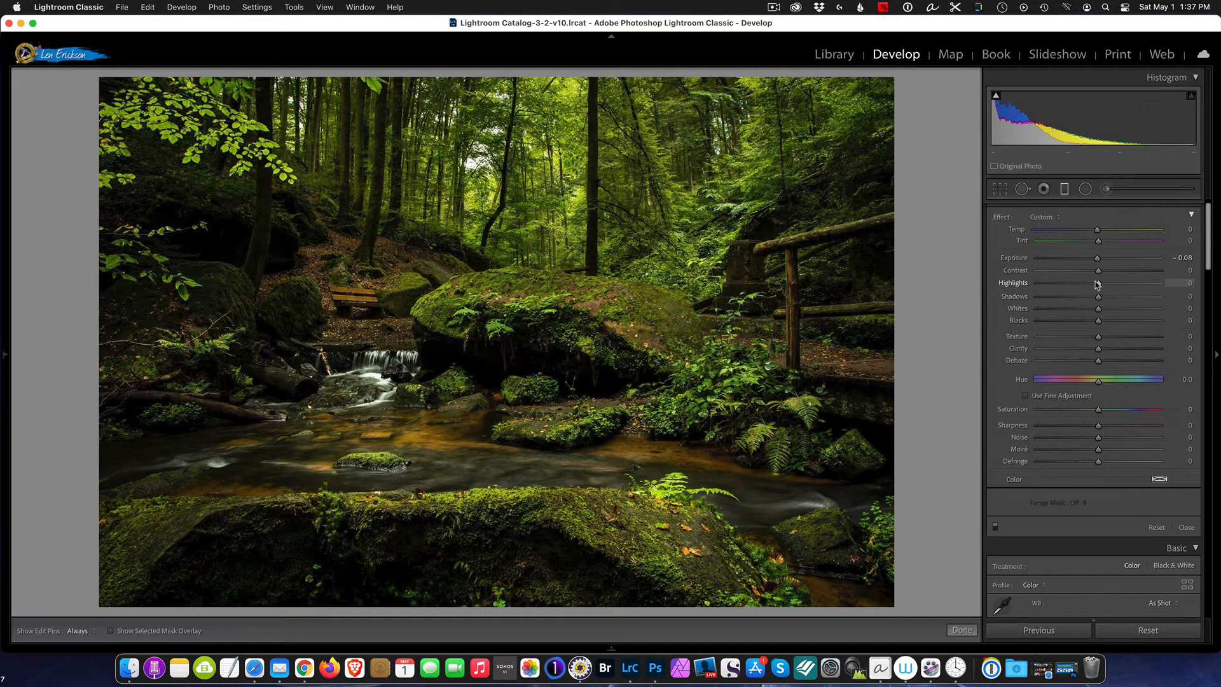
{"action": "scroll", "coordinate": [1102, 271], "scroll_direction": "up", "scroll_amount": 1}
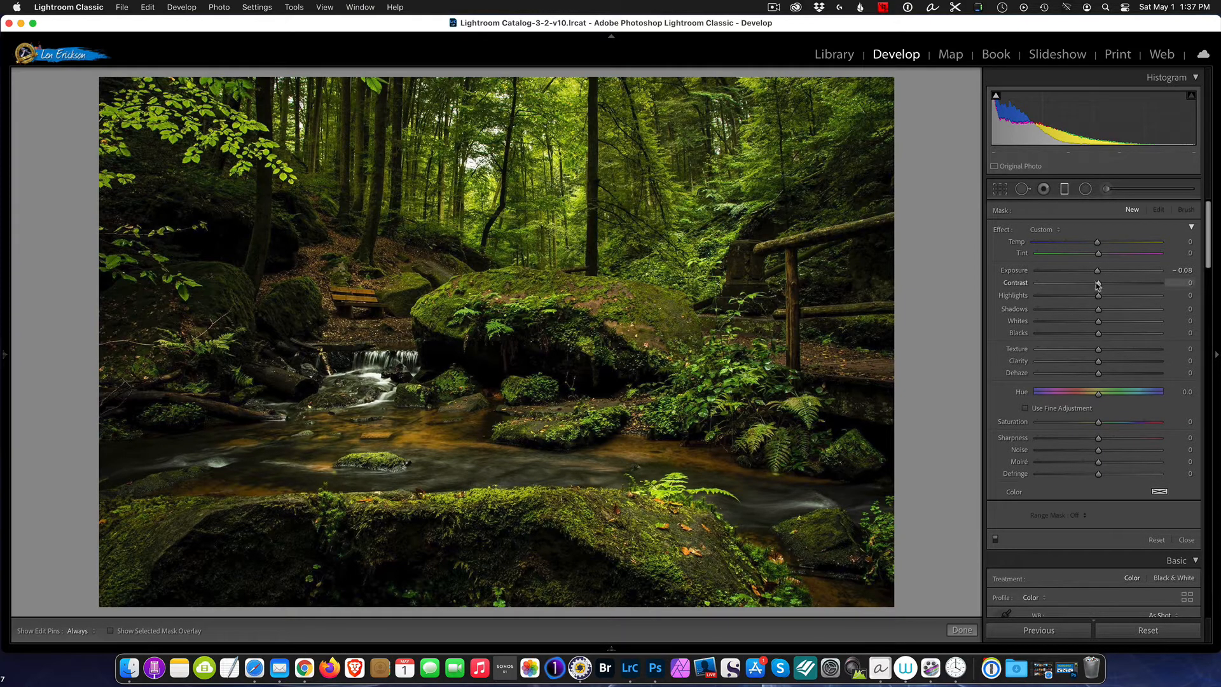
{"action": "double_click", "coordinate": [1098, 274]}
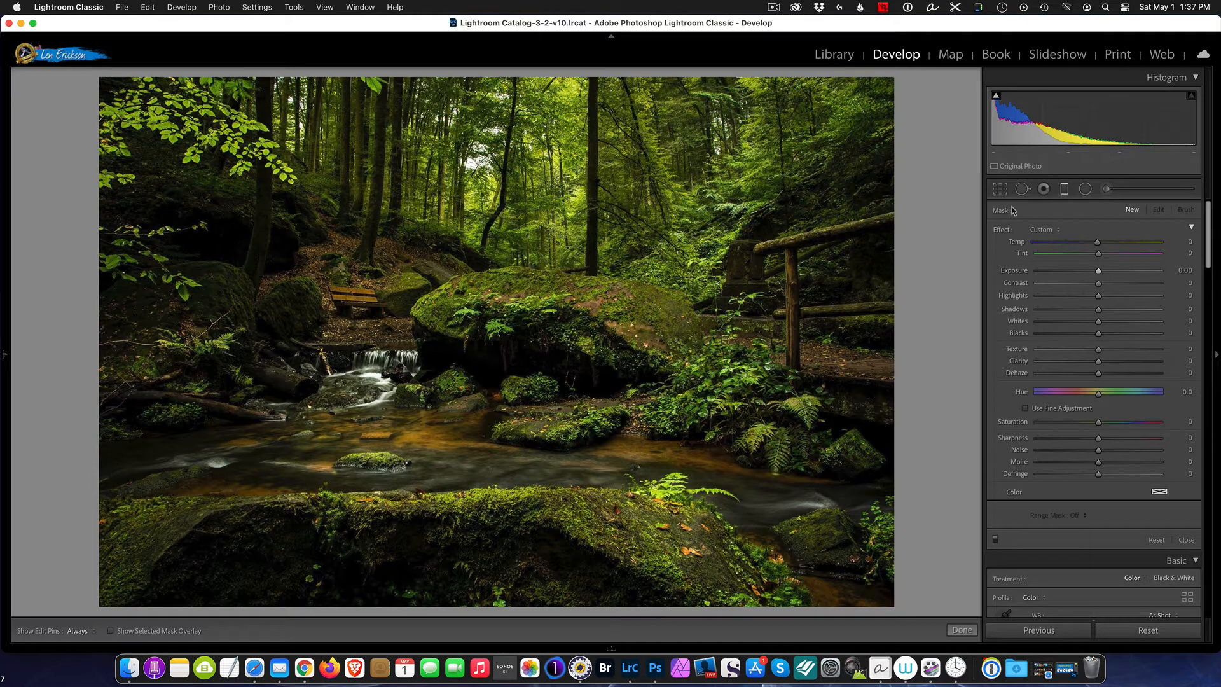
- Place a narrow vertical graduated filter just outside the photo's right edge so it covers the whole image, and check its mask overlay
{"action": "left_click", "coordinate": [1065, 189]}
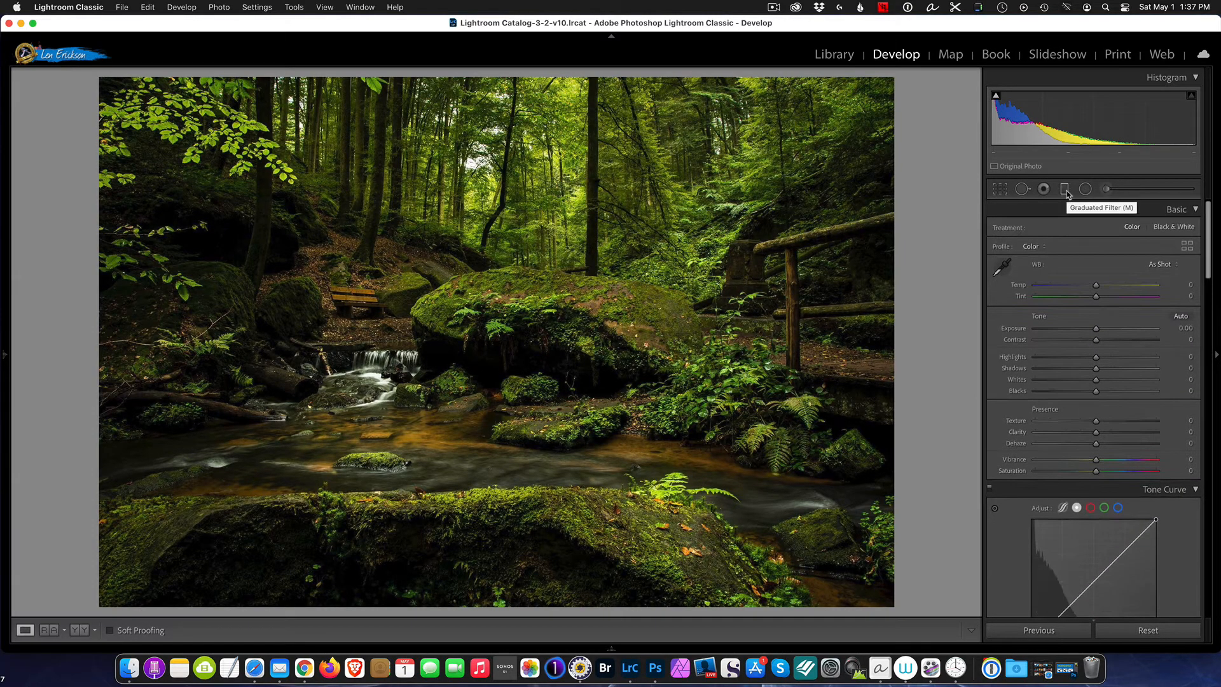
{"action": "left_click", "coordinate": [1065, 190]}
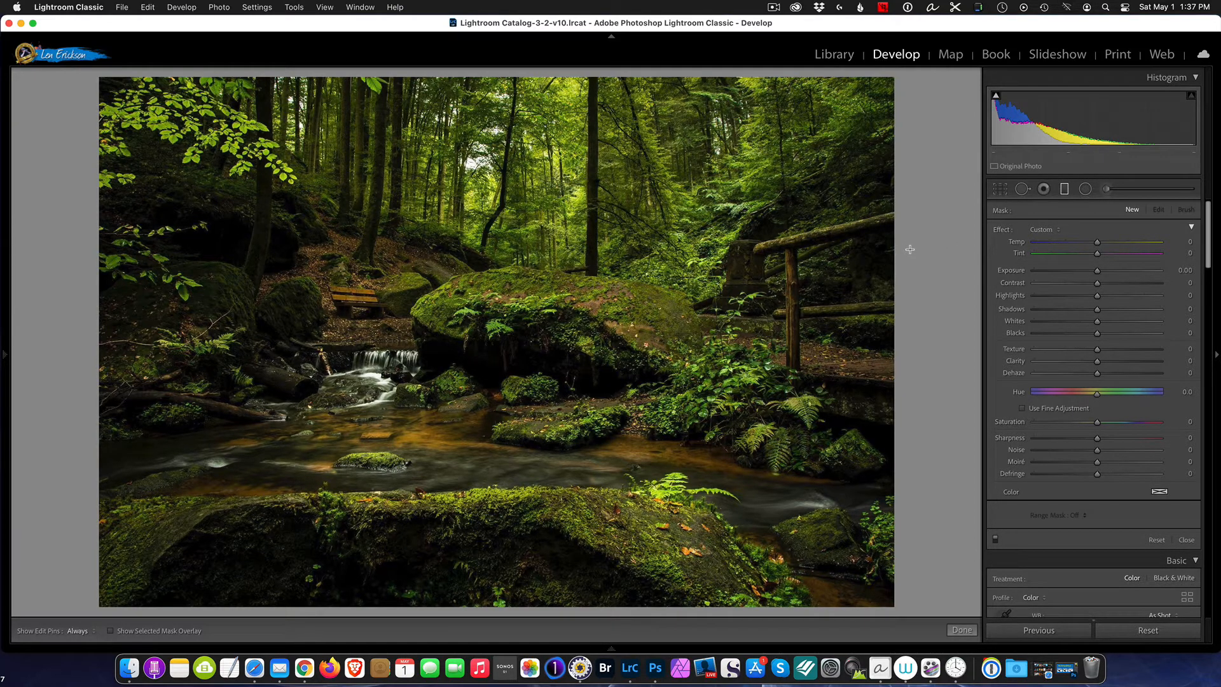
{"action": "left_click_drag", "start_coordinate": [910, 249], "coordinate": [938, 254]}
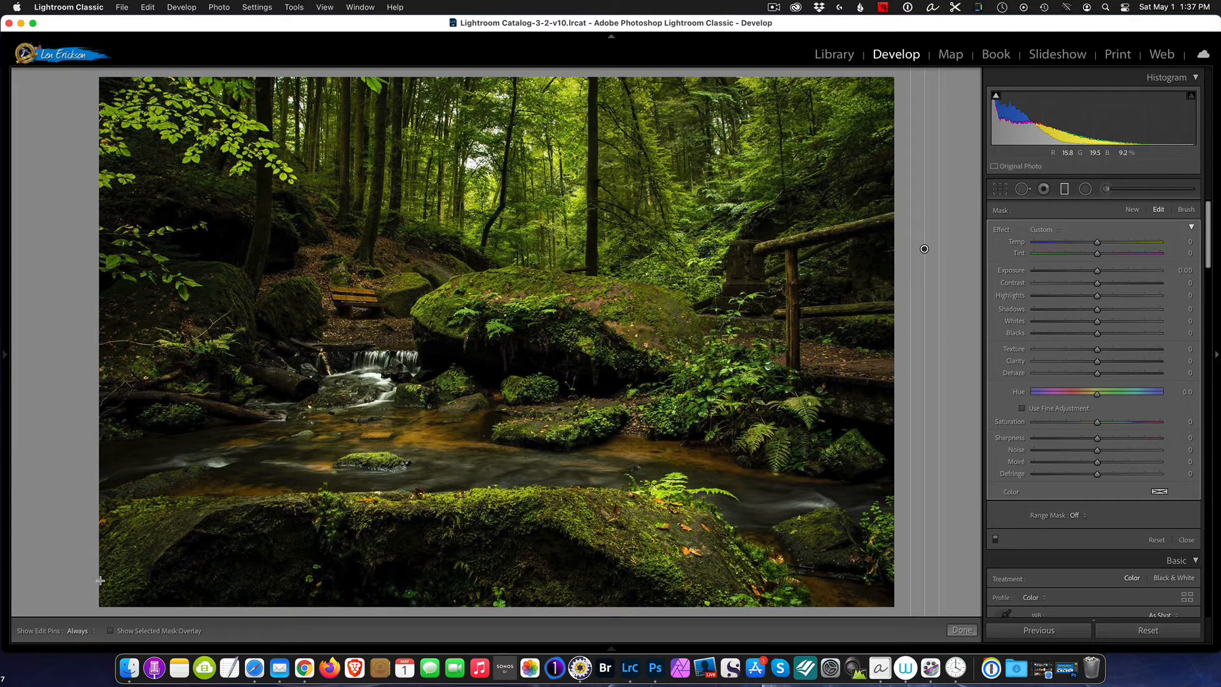
{"action": "left_click", "coordinate": [110, 632]}
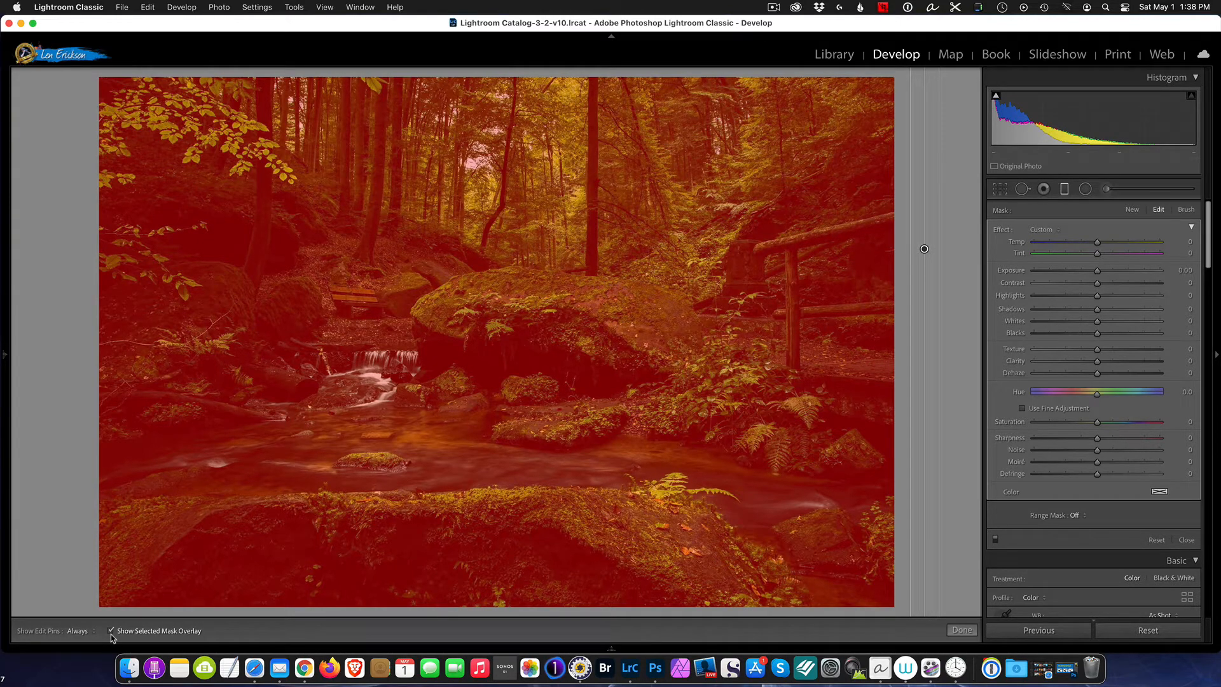
{"action": "left_click", "coordinate": [111, 631]}
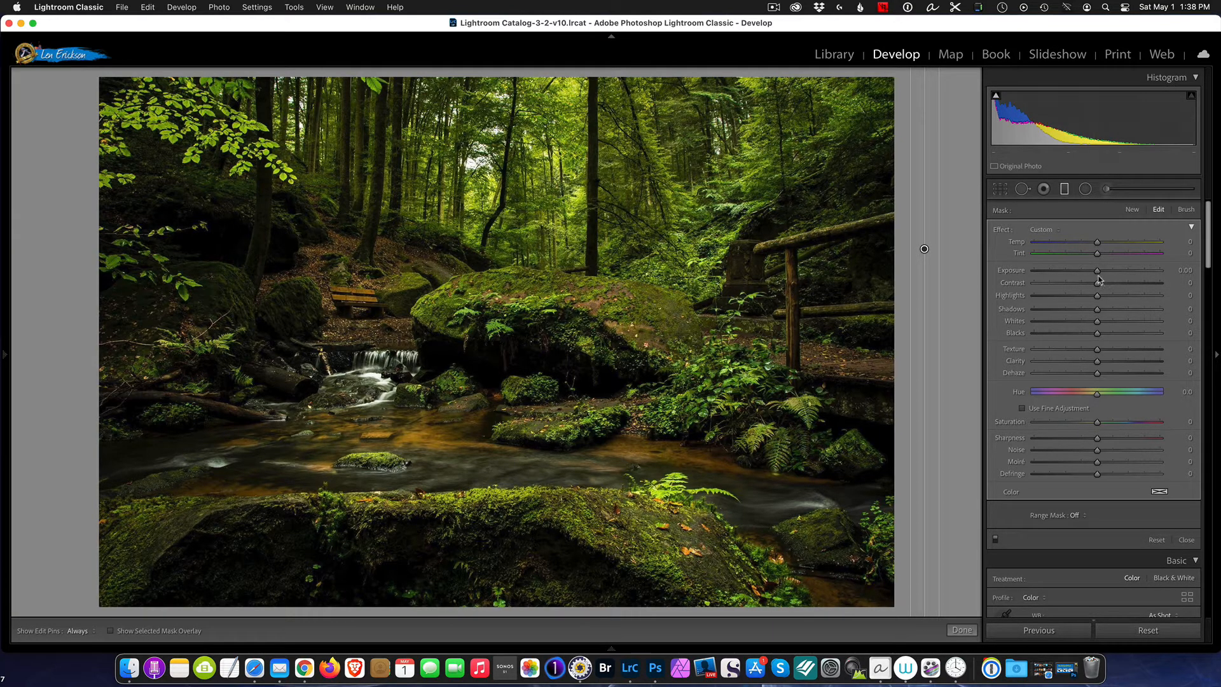
- Set the graduated filter's exposure to 0.25, contrast to 21, highlights to 22 and clarity to -100
{"action": "left_click_drag", "start_coordinate": [1098, 272], "coordinate": [1112, 284]}
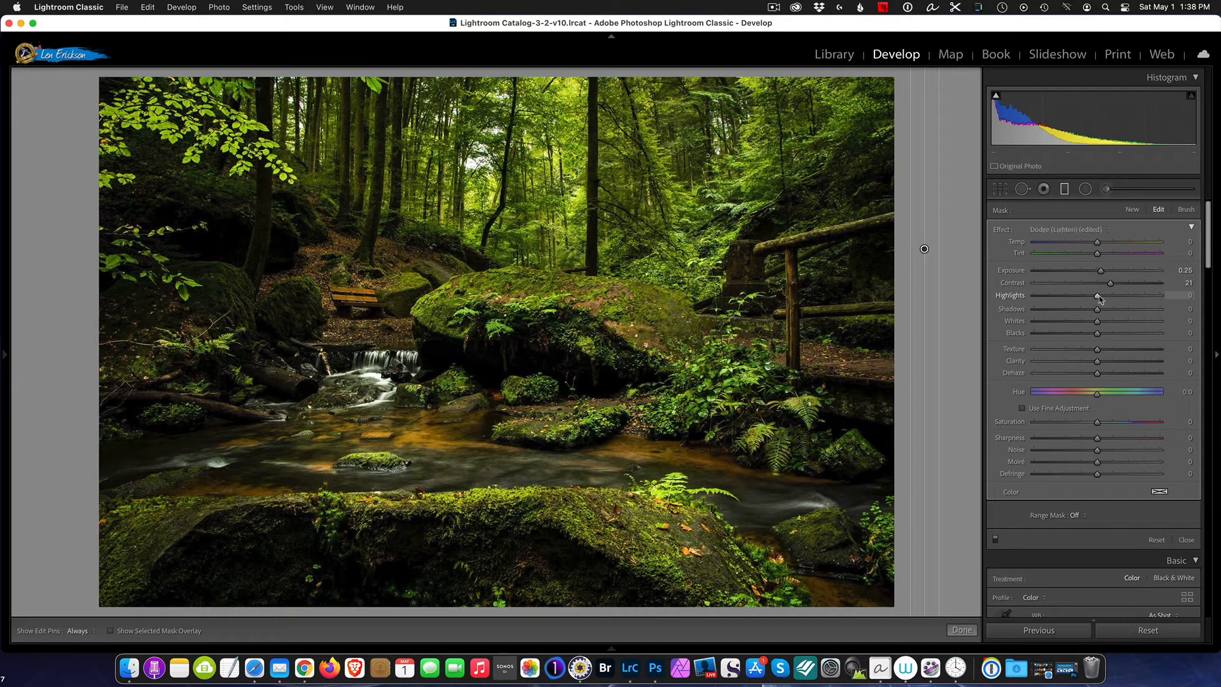
{"action": "left_click_drag", "start_coordinate": [1100, 297], "coordinate": [1113, 297]}
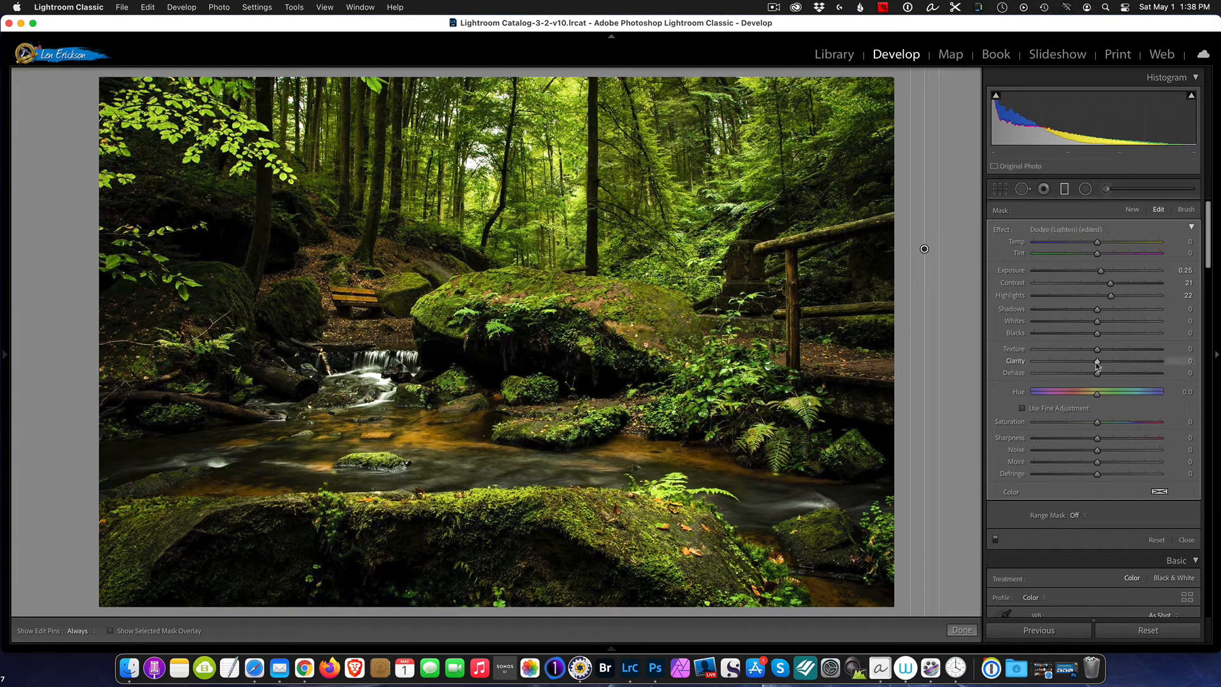
{"action": "left_click_drag", "start_coordinate": [1102, 363], "coordinate": [1199, 375]}
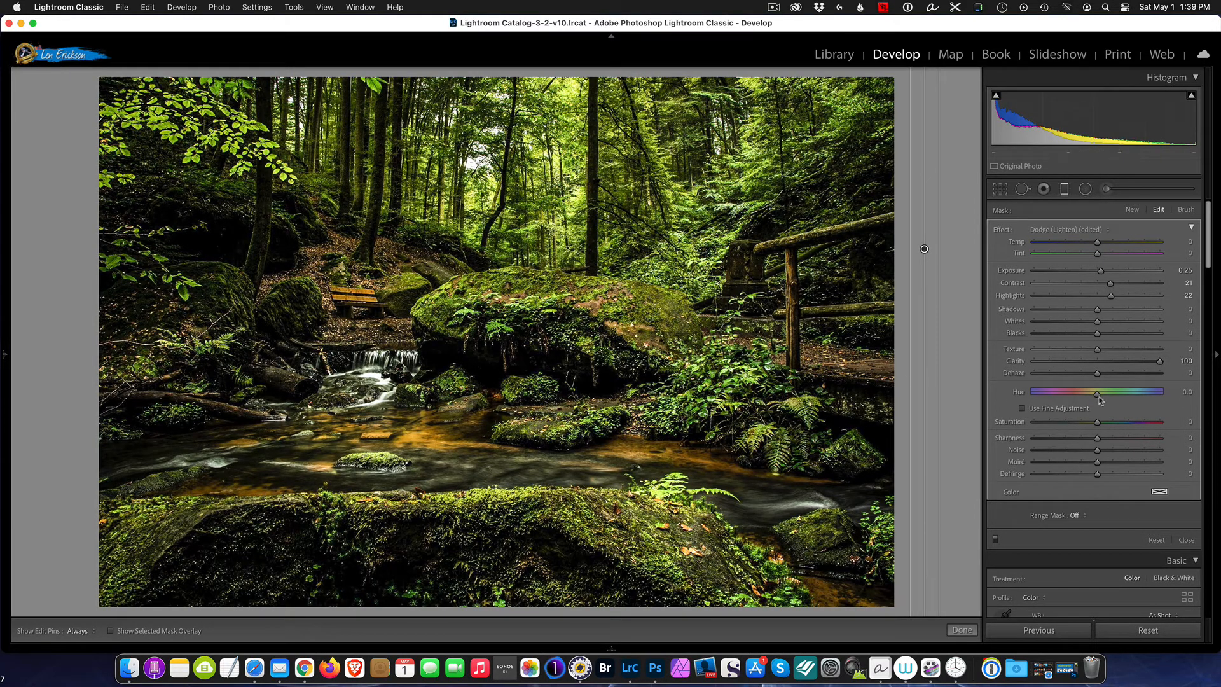
{"action": "left_click_drag", "start_coordinate": [1160, 364], "coordinate": [1003, 357]}
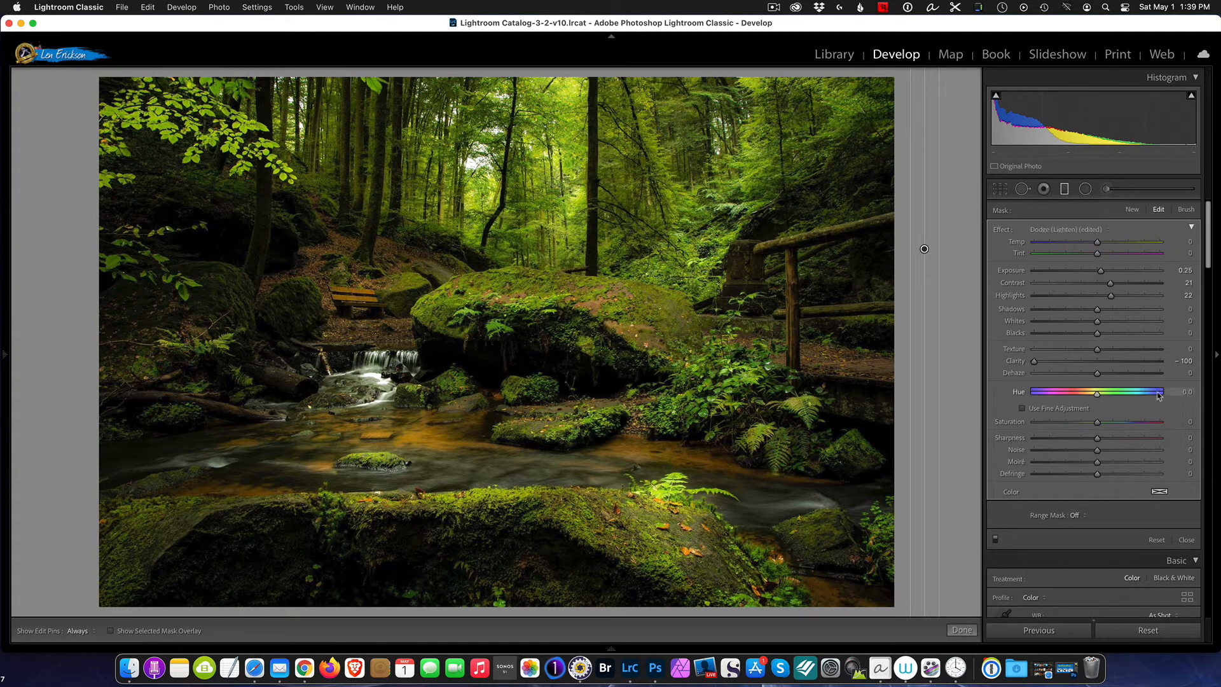
- Restrict the graduated filter with a luminance range mask set to 41/100, checking the range in the luminance mask view
{"action": "scroll", "coordinate": [1158, 395], "scroll_direction": "down", "scroll_amount": 5}
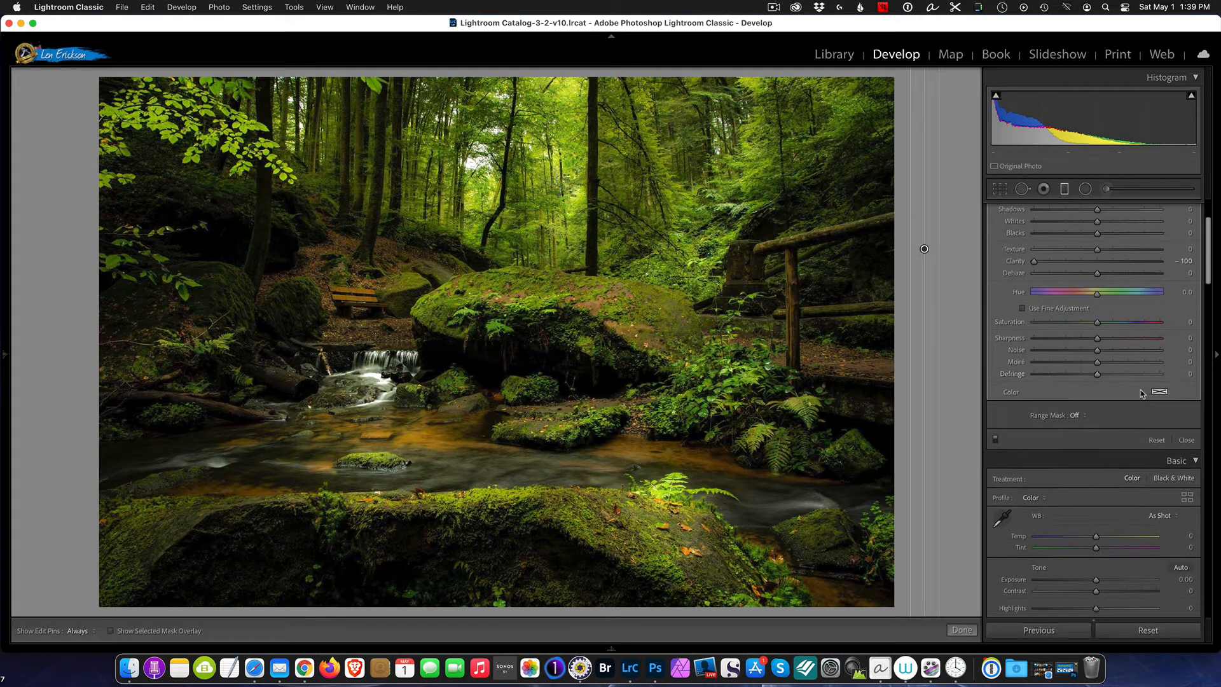
{"action": "scroll", "coordinate": [1142, 394], "scroll_direction": "down", "scroll_amount": 1}
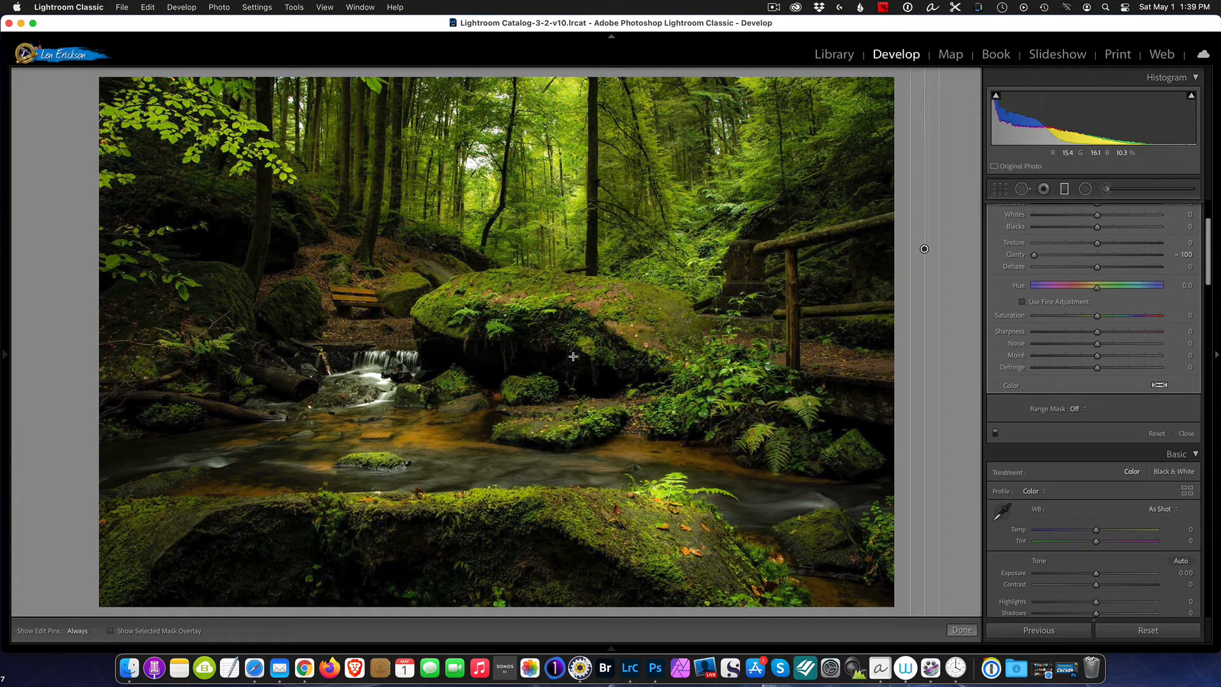
{"action": "left_click", "coordinate": [1080, 411]}
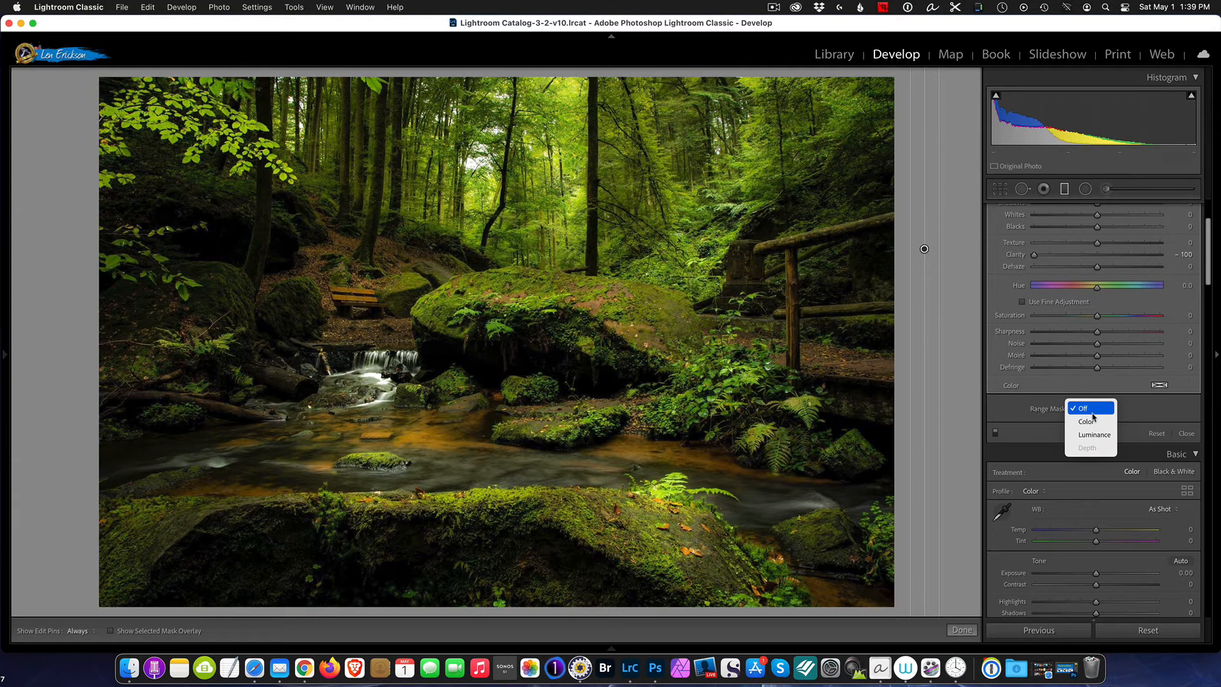
{"action": "left_click", "coordinate": [1090, 434]}
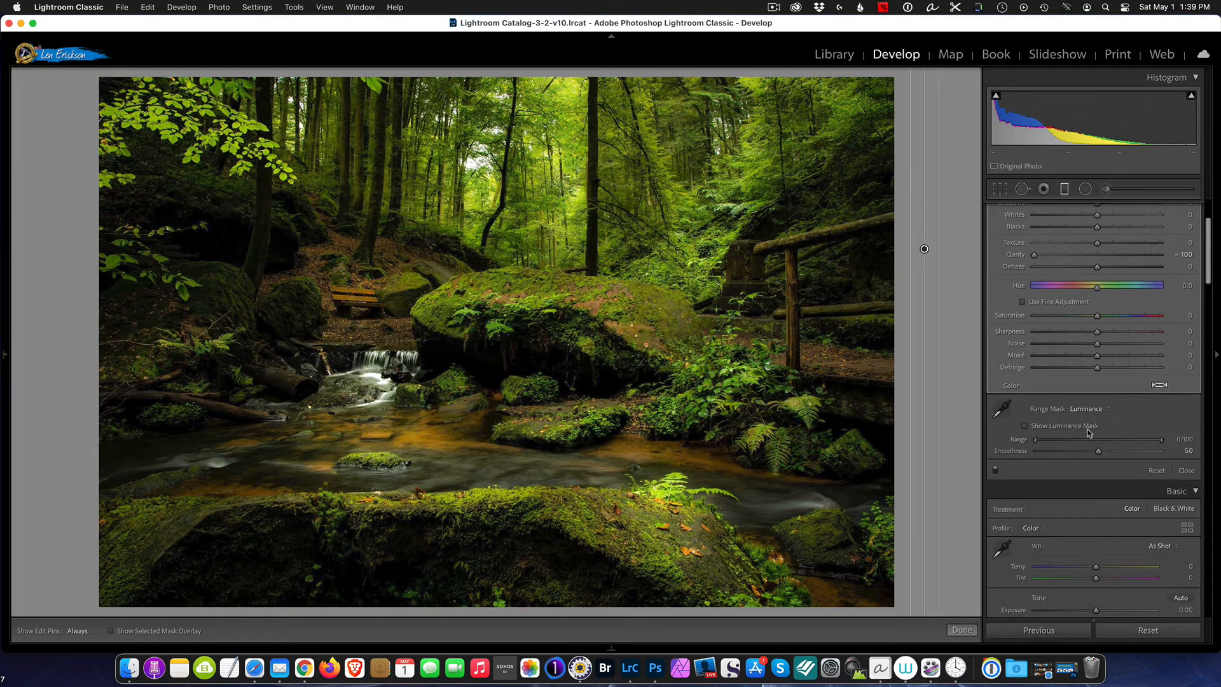
{"action": "left_click", "coordinate": [1025, 427]}
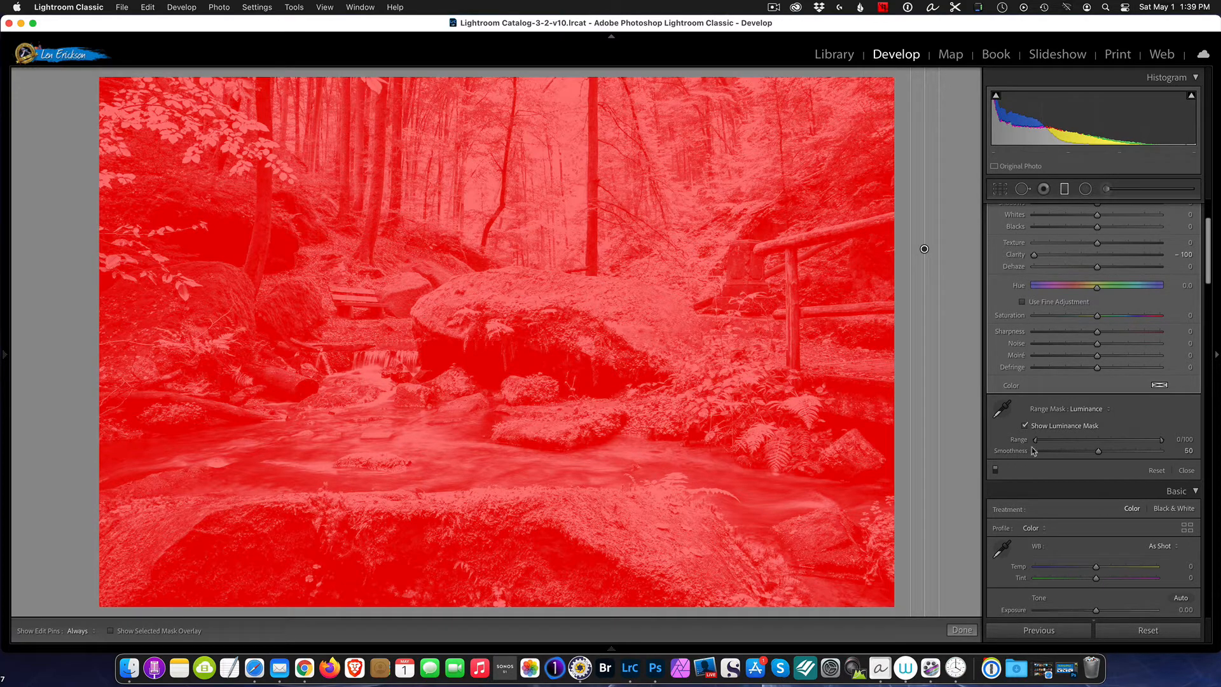
{"action": "left_click_drag", "start_coordinate": [1038, 441], "coordinate": [1089, 449]}
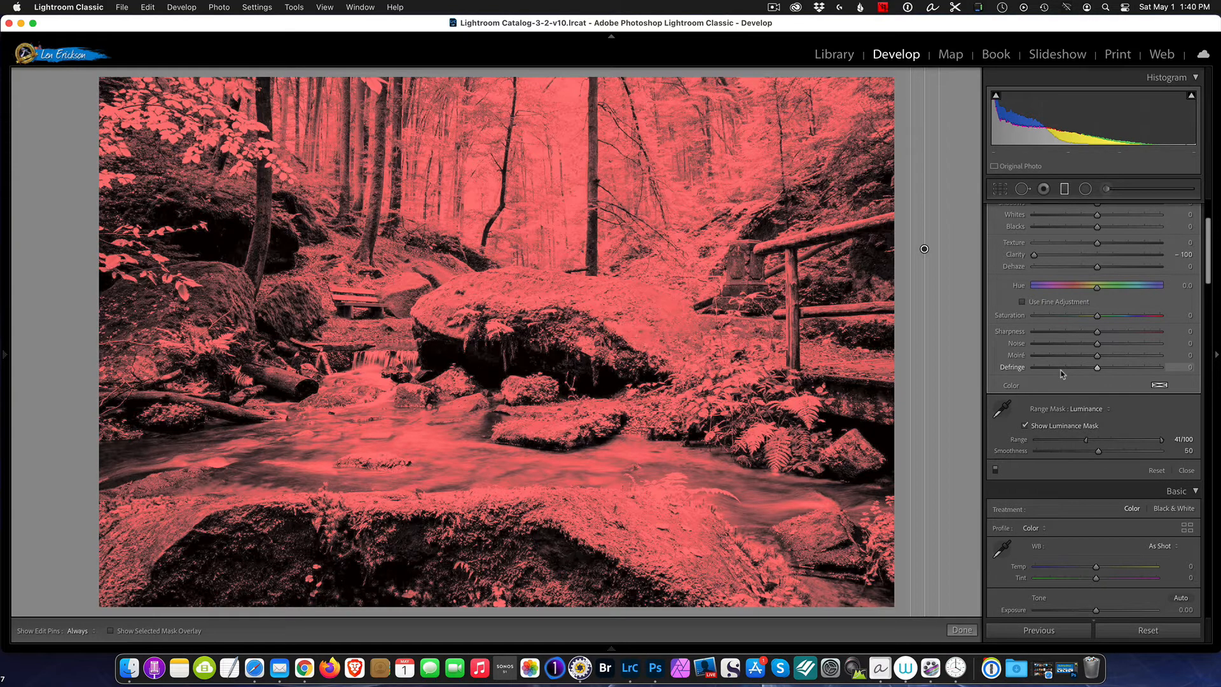
{"action": "left_click", "coordinate": [1024, 426]}
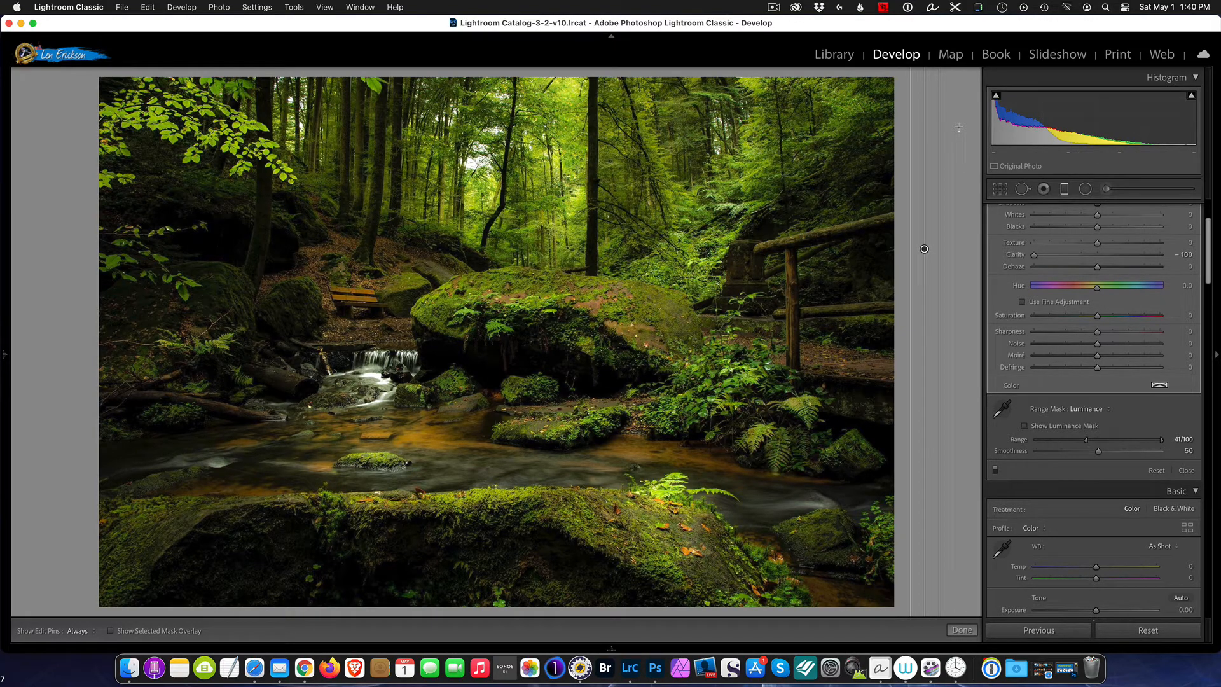
- Compare the softened photo with its unedited version twice
{"action": "key", "text": "backslash"}
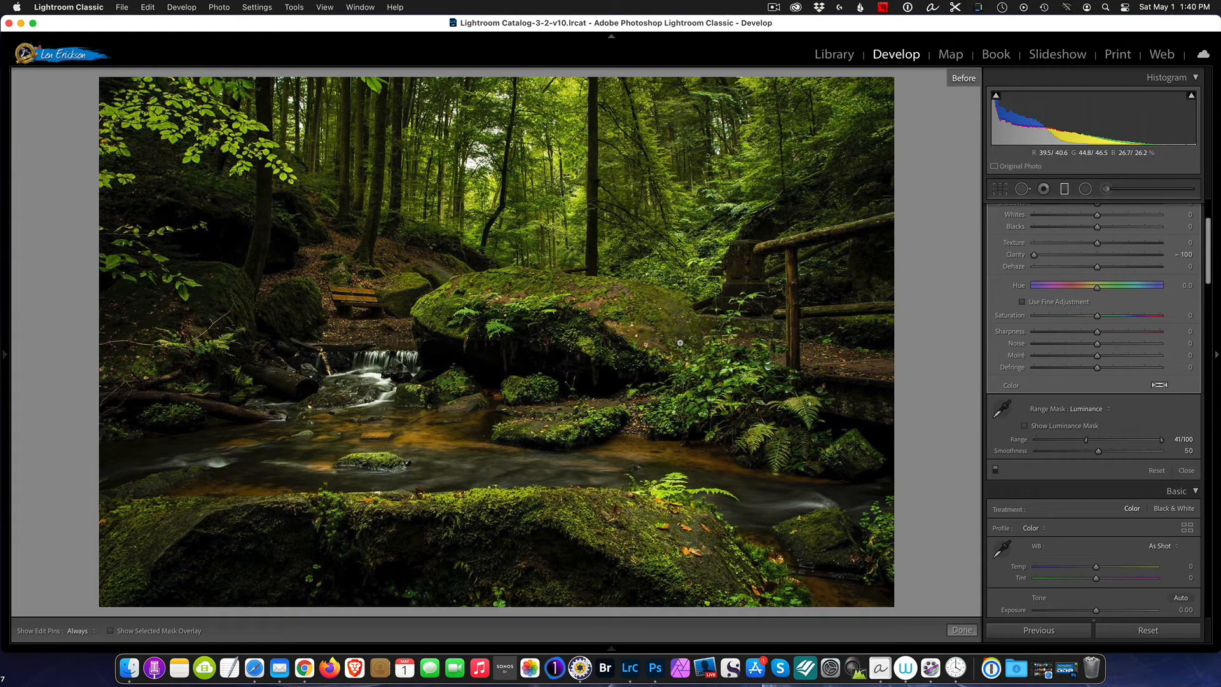
{"action": "key", "text": "backslash"}
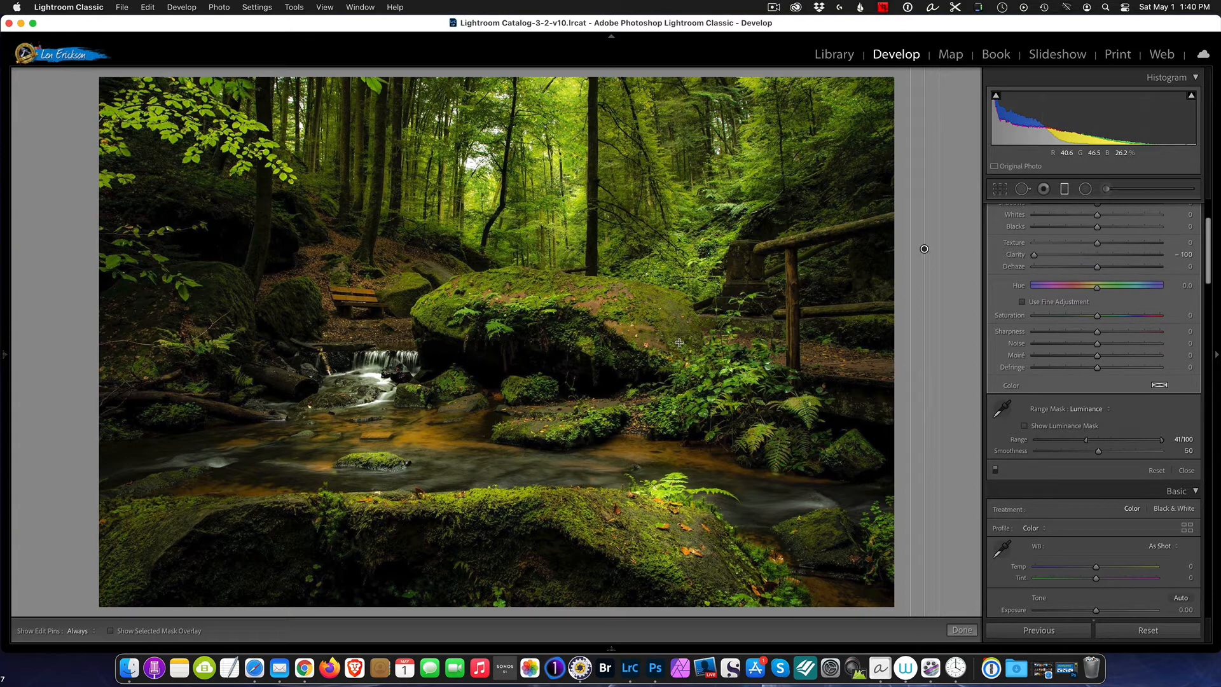
{"action": "key", "text": "backslash"}
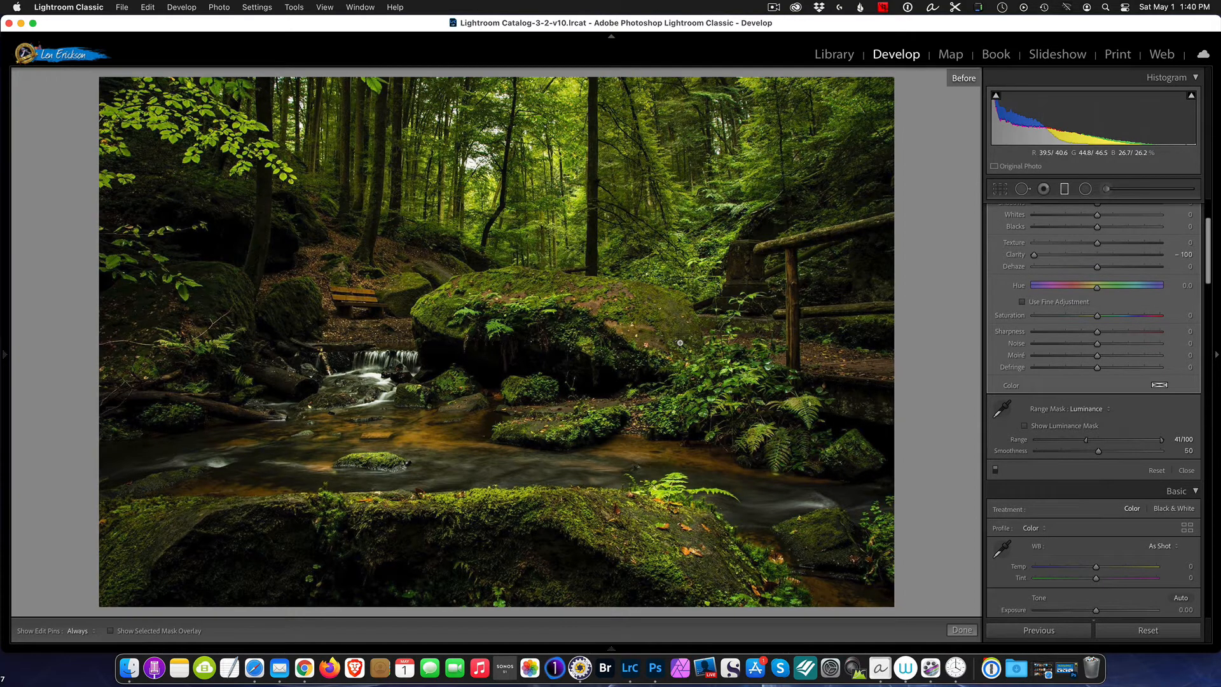
{"action": "key", "text": "backslash"}
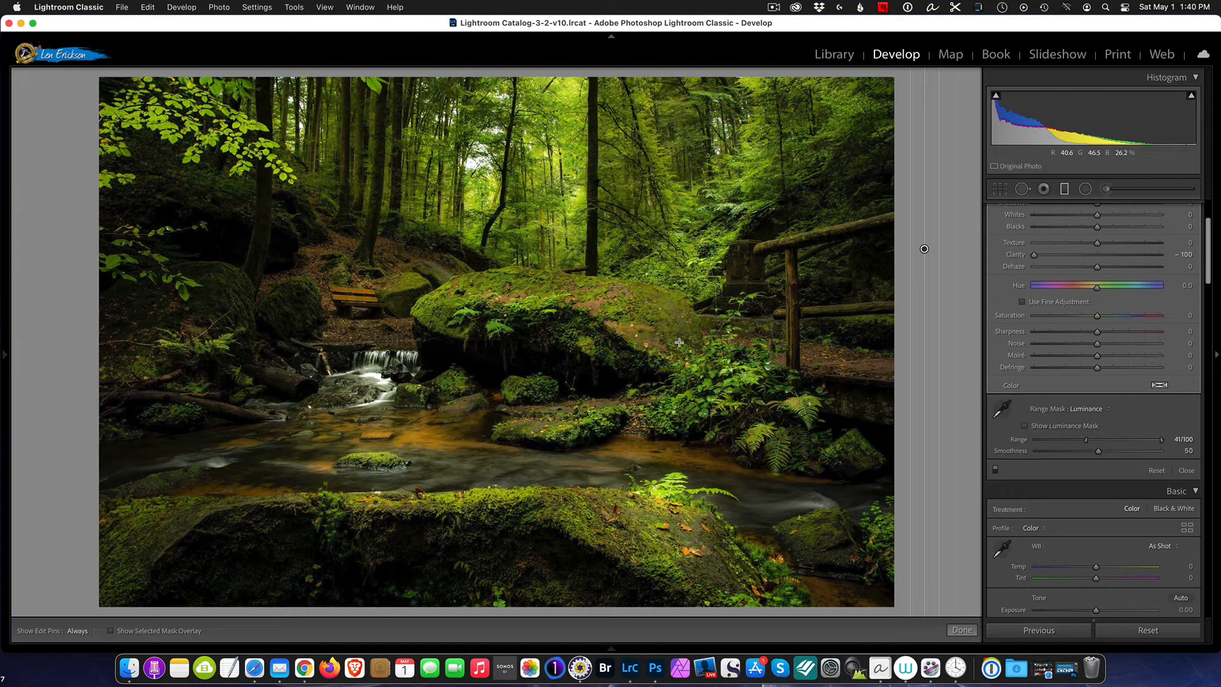
- Try exposure 0.47 and highlights 34 on the graduated filter, comparing the photo before and after
{"action": "scroll", "coordinate": [1104, 305], "scroll_direction": "up", "scroll_amount": 5}
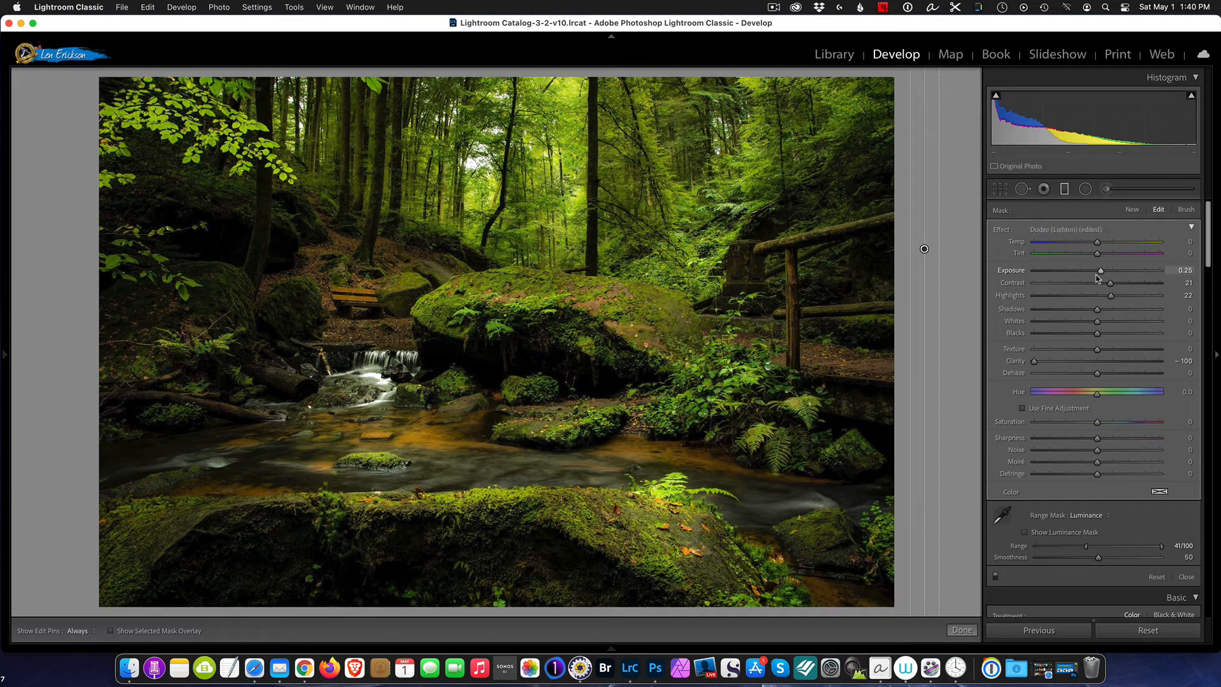
{"action": "left_click_drag", "start_coordinate": [1101, 273], "coordinate": [1106, 277]}
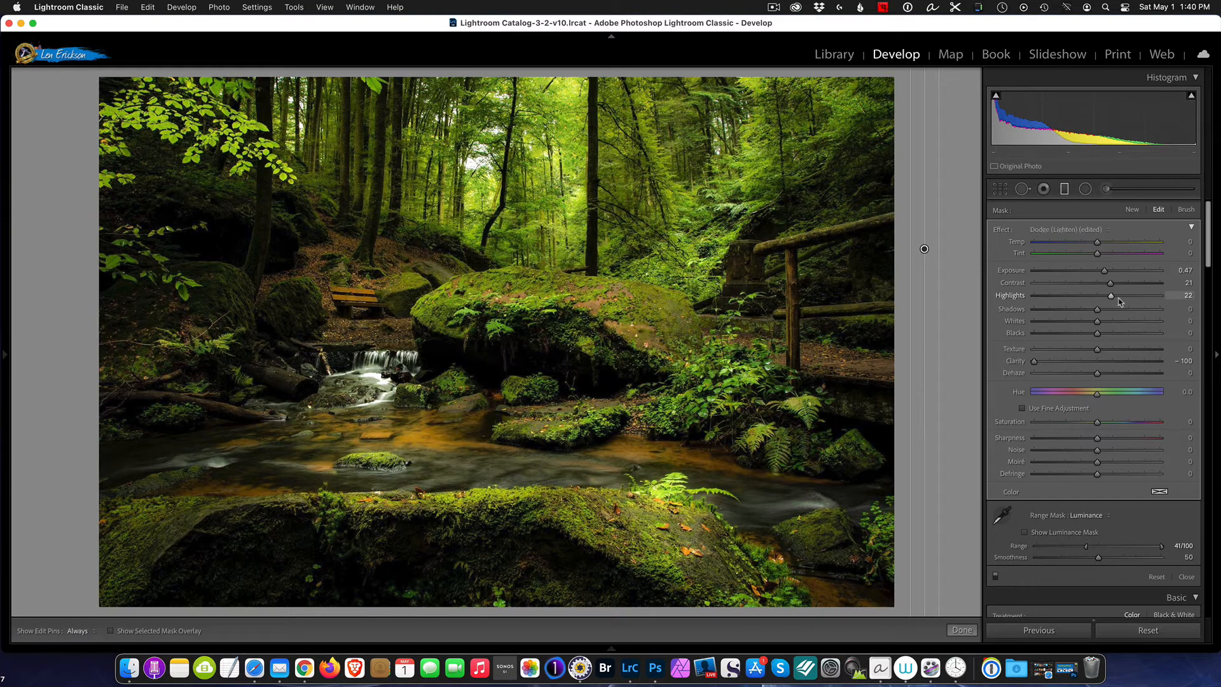
{"action": "left_click", "coordinate": [1120, 298]}
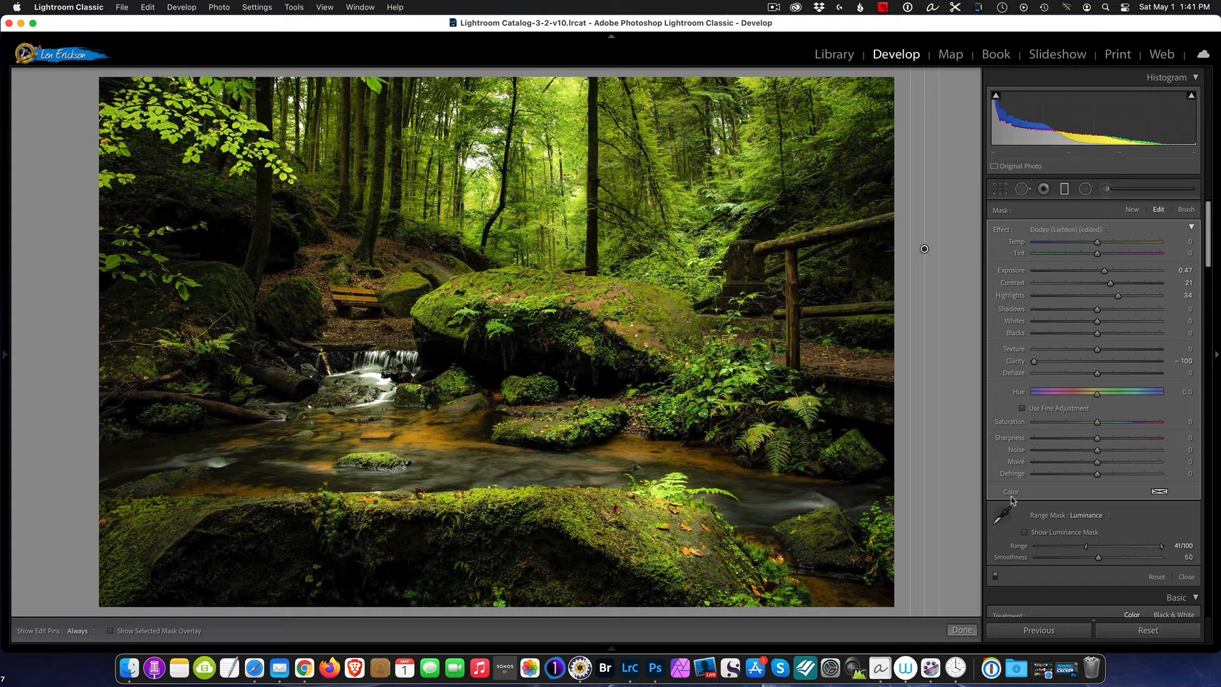
{"action": "key", "text": "backslash"}
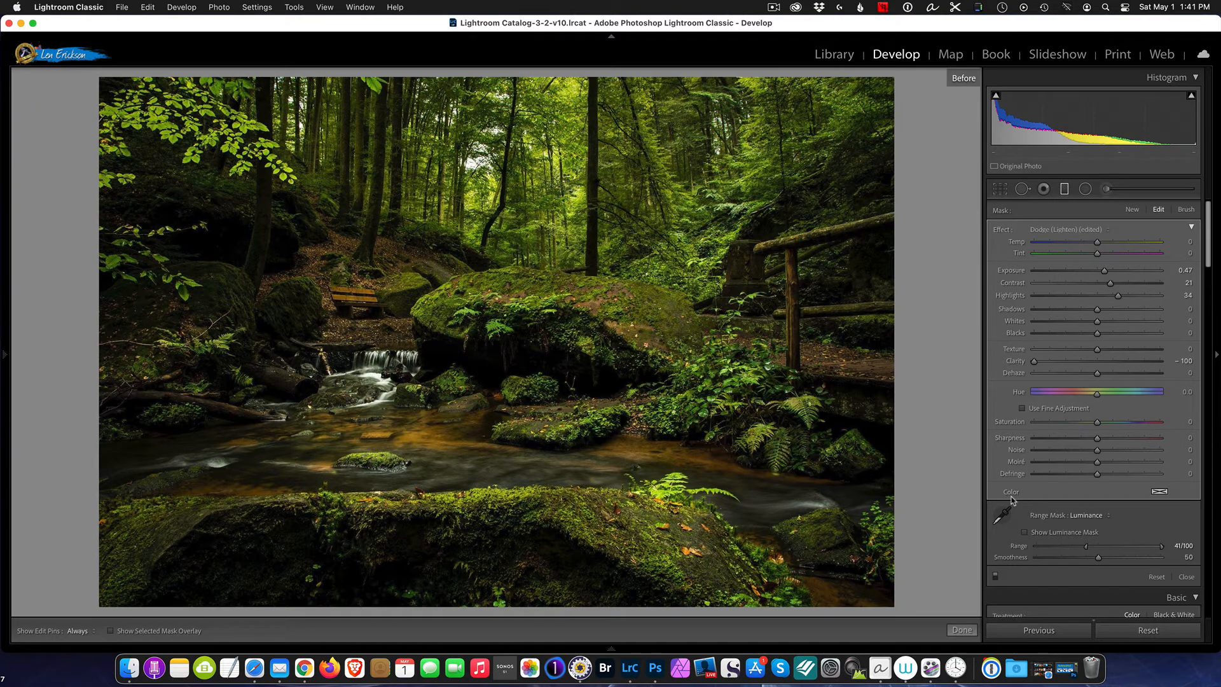
{"action": "key", "text": "backslash"}
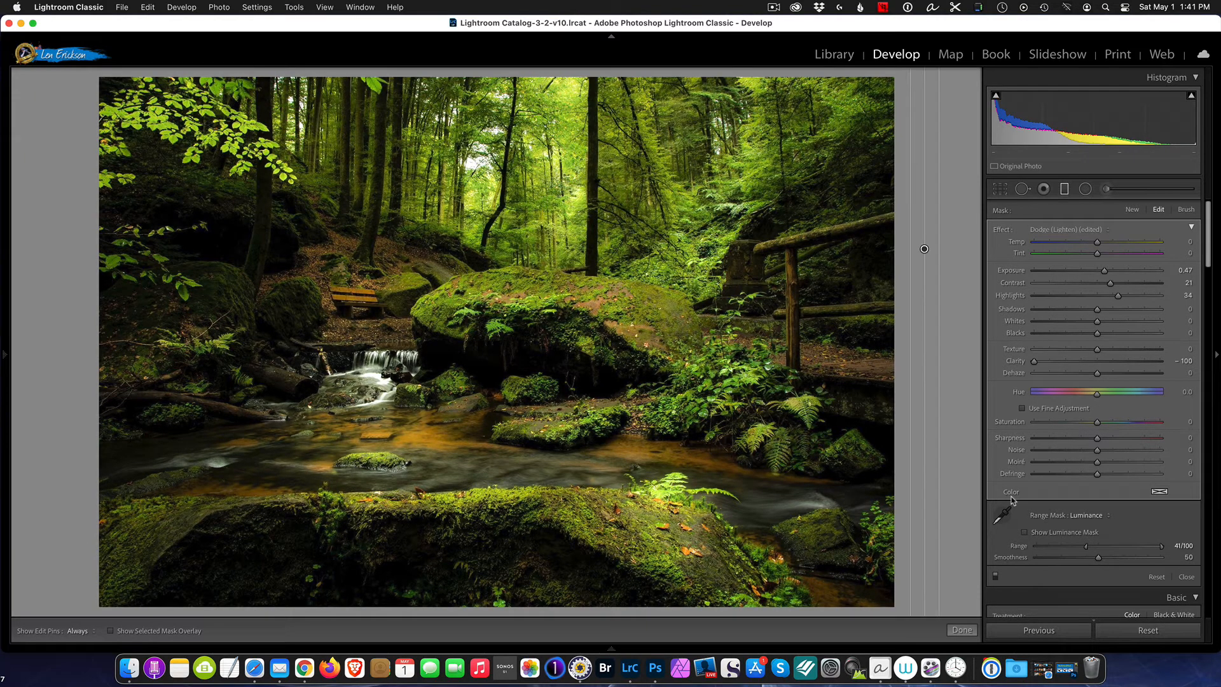
{"action": "key", "text": "backslash"}
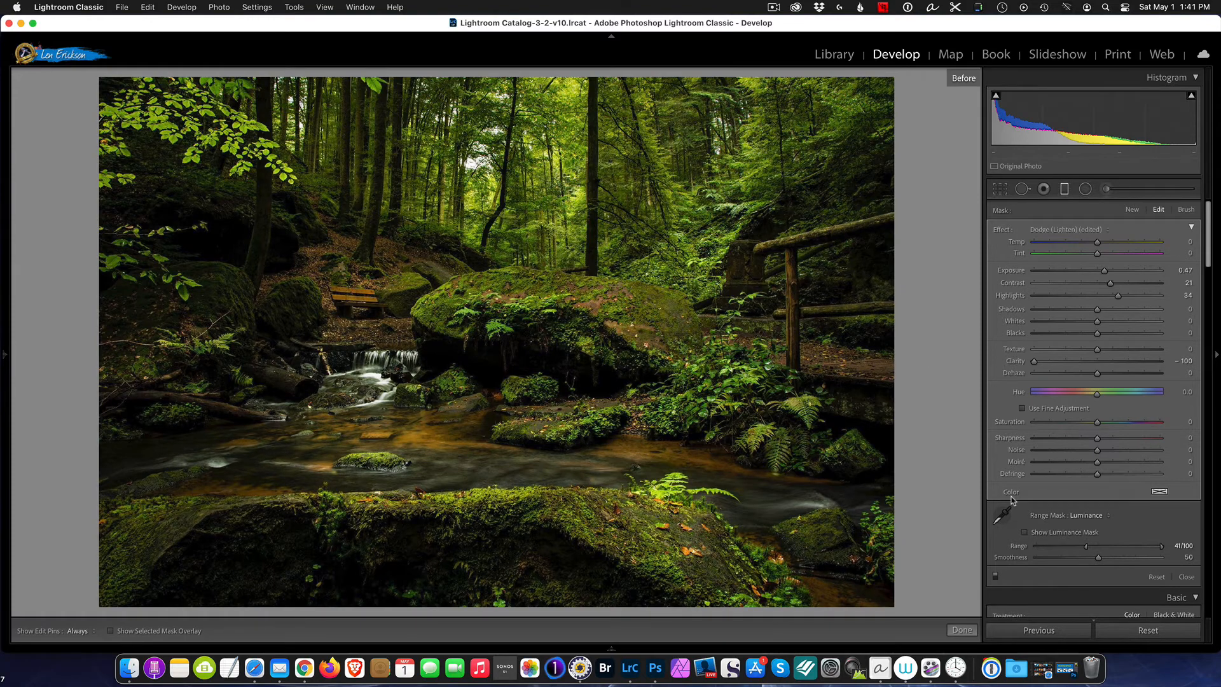
{"action": "key", "text": "backslash"}
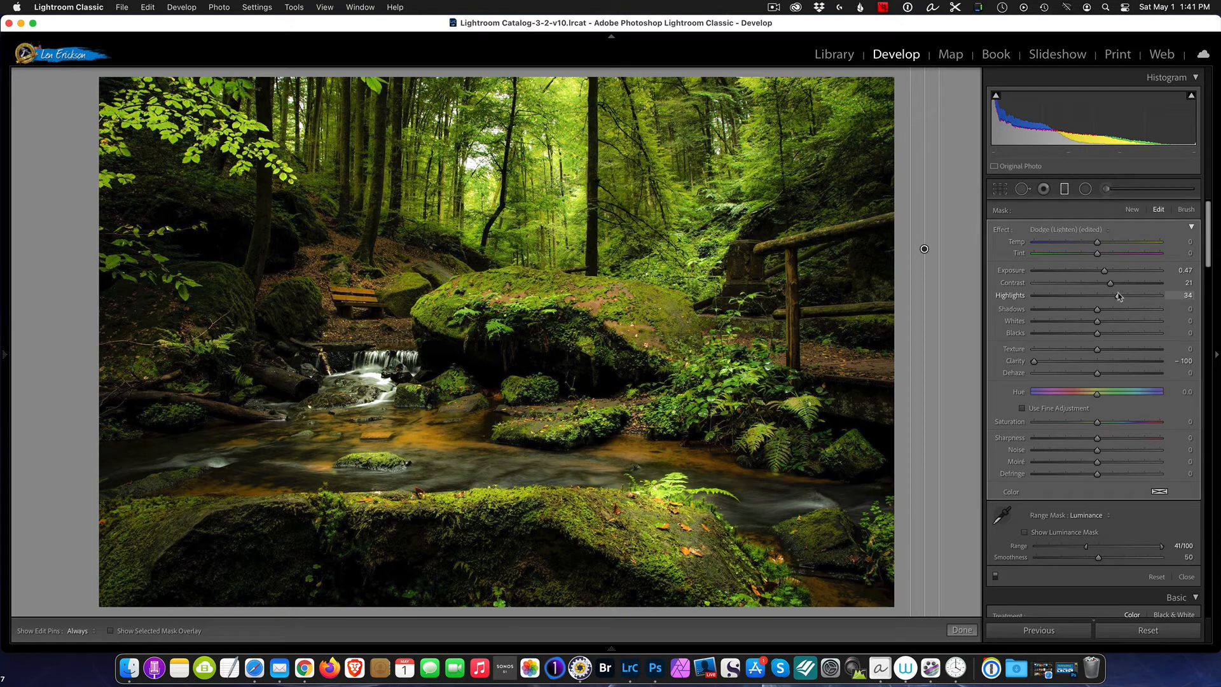
- Reduce the graduated filter's exposure to 0.28 and highlights to 22, and compare the result with the original photo
{"action": "left_click_drag", "start_coordinate": [1119, 297], "coordinate": [1104, 274]}
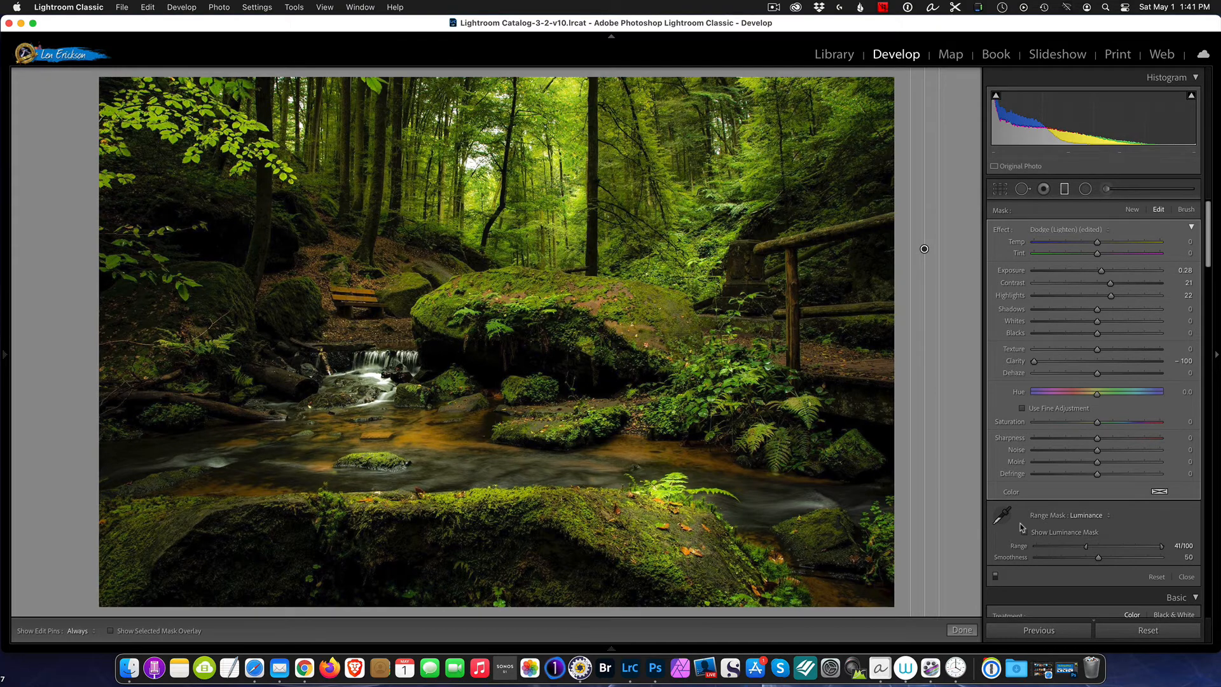
{"action": "key", "text": "backslash"}
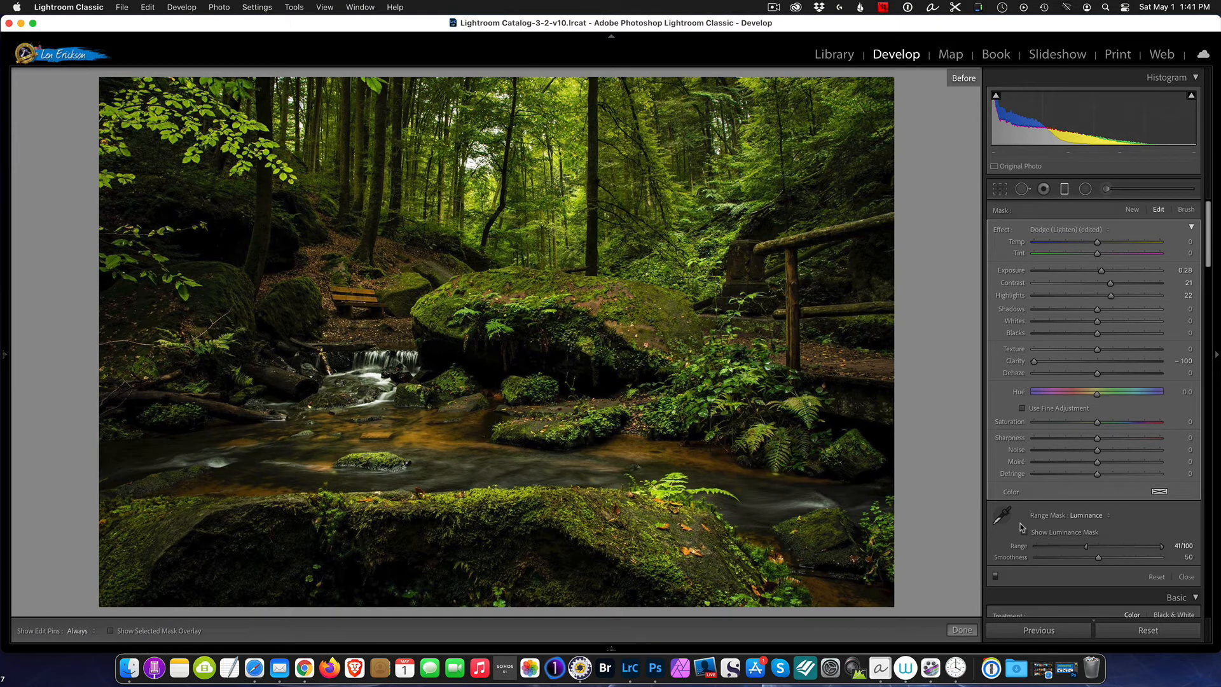
{"action": "key", "text": "backslash"}
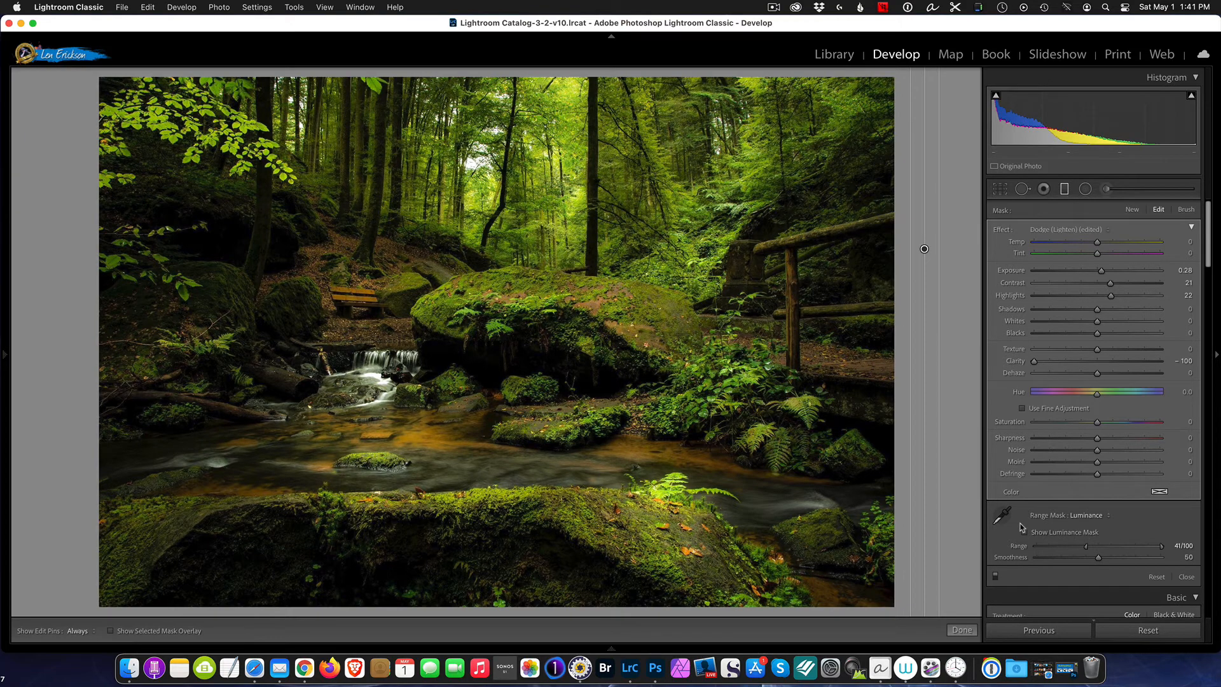
- Review the final photo against its unedited version and examine the filter's coverage with the mask overlay
{"action": "key", "text": "backslash"}
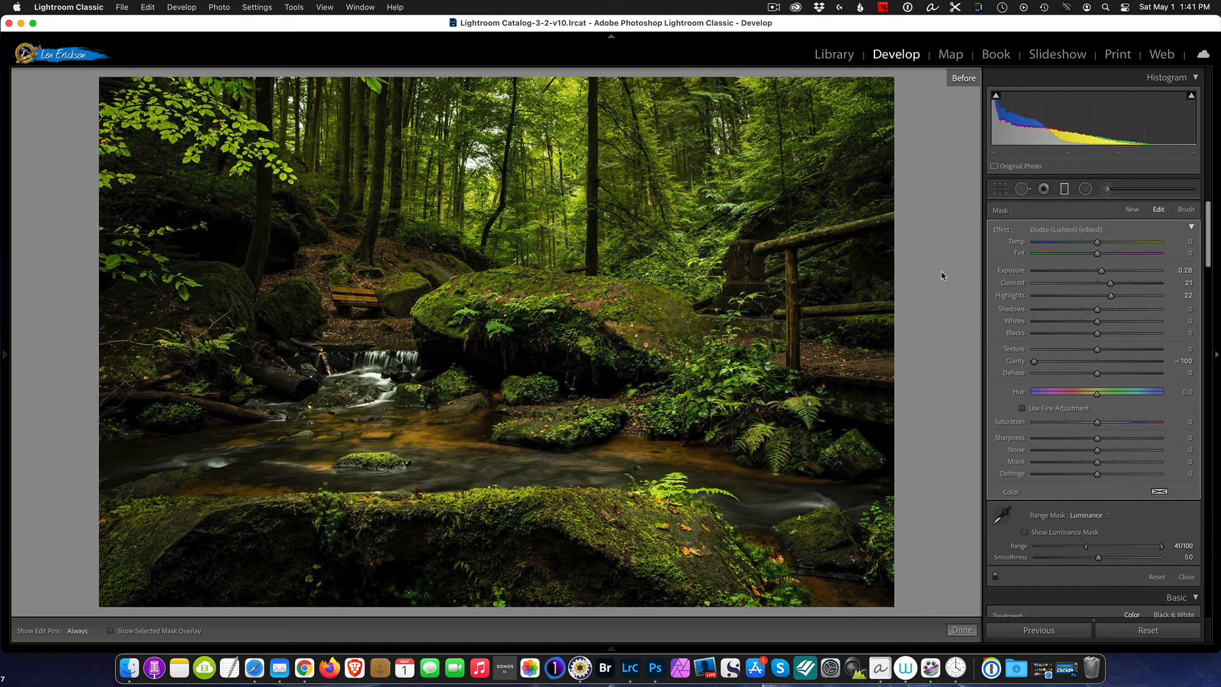
{"action": "key", "text": "backslash"}
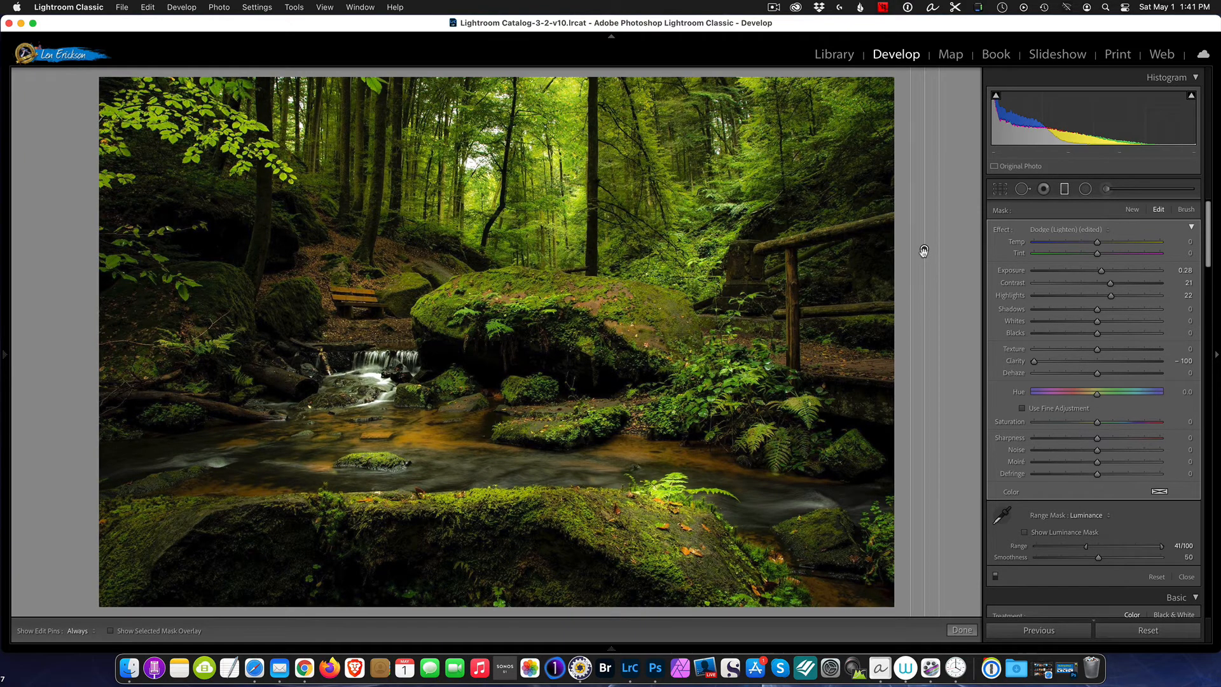
{"action": "key", "text": "o"}
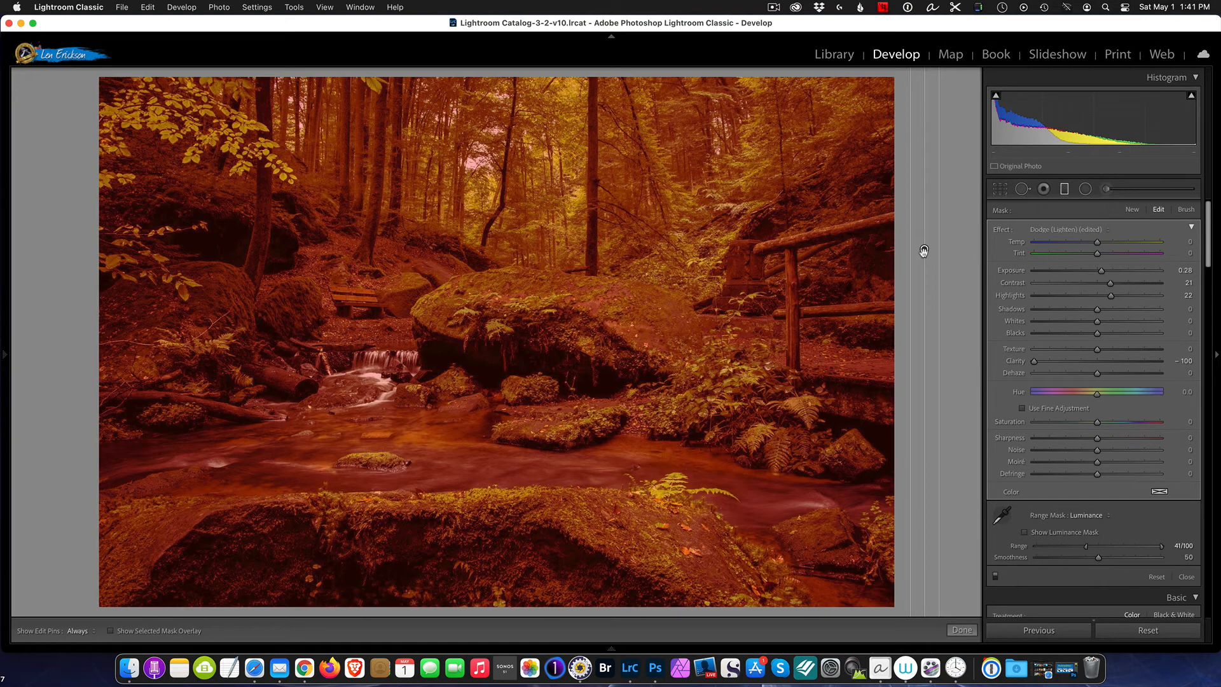
{"action": "key", "text": "o"}
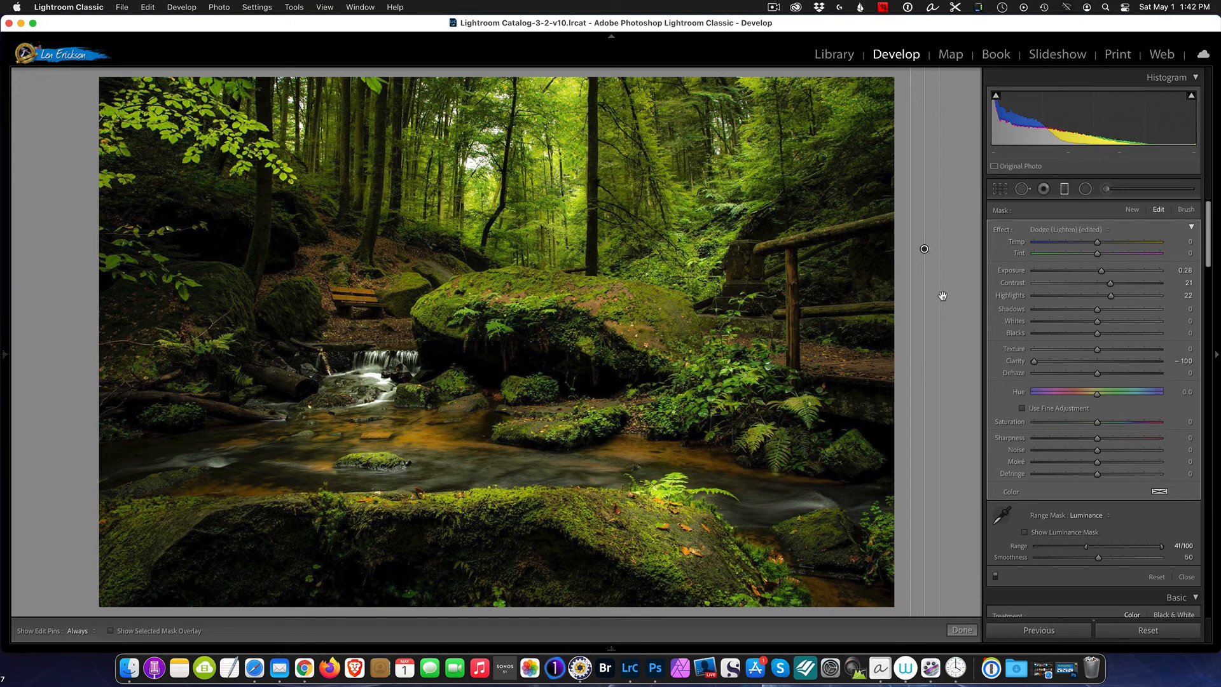
{"action": "left_click", "coordinate": [772, 7]}
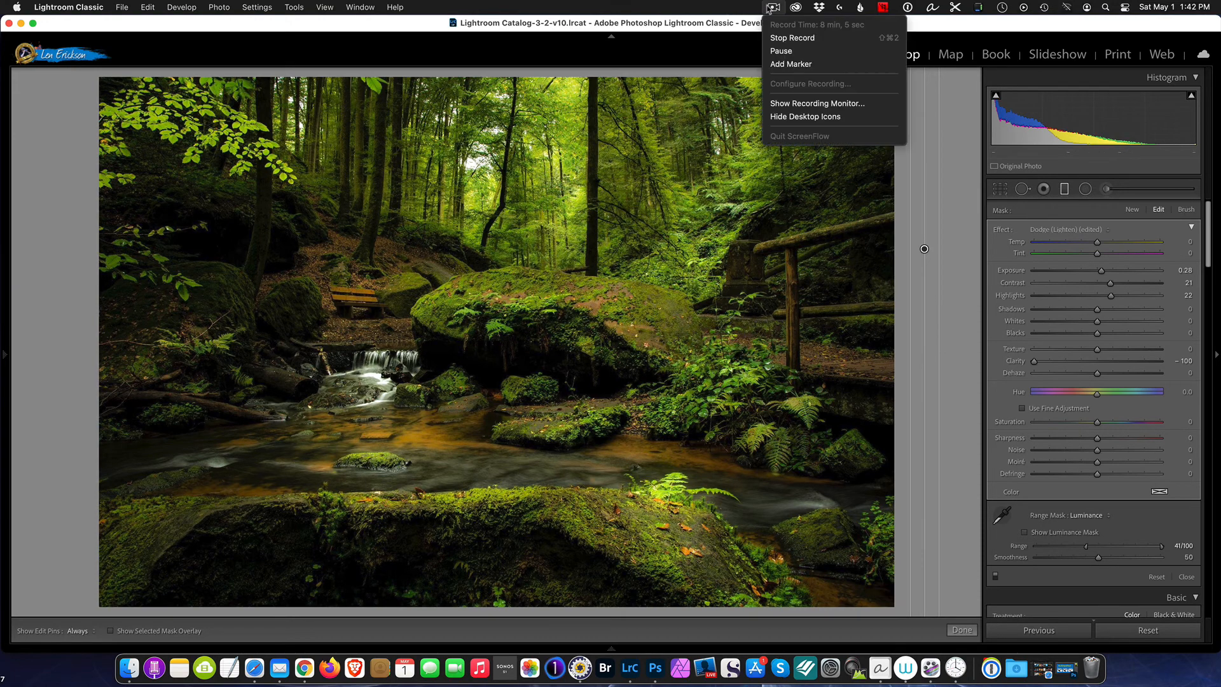